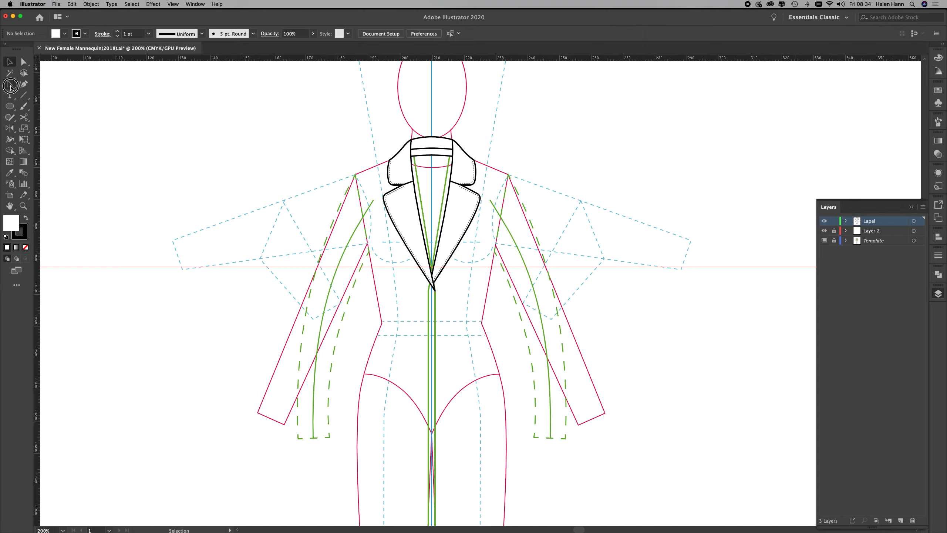
Draw half the jacket outline with straight Pen segments from below the lapel point through the neck, shoulder tip and underarm to the side hem.
click(10, 87)
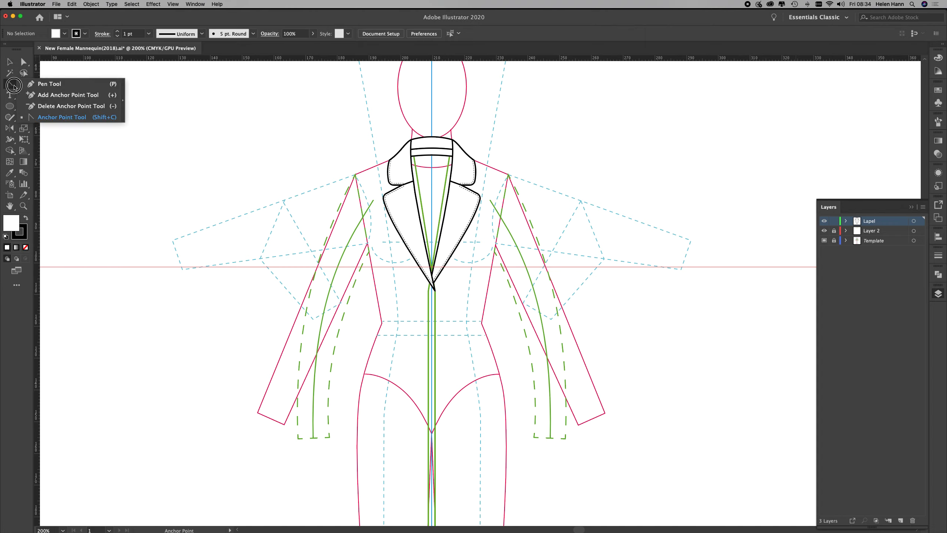
click(46, 86)
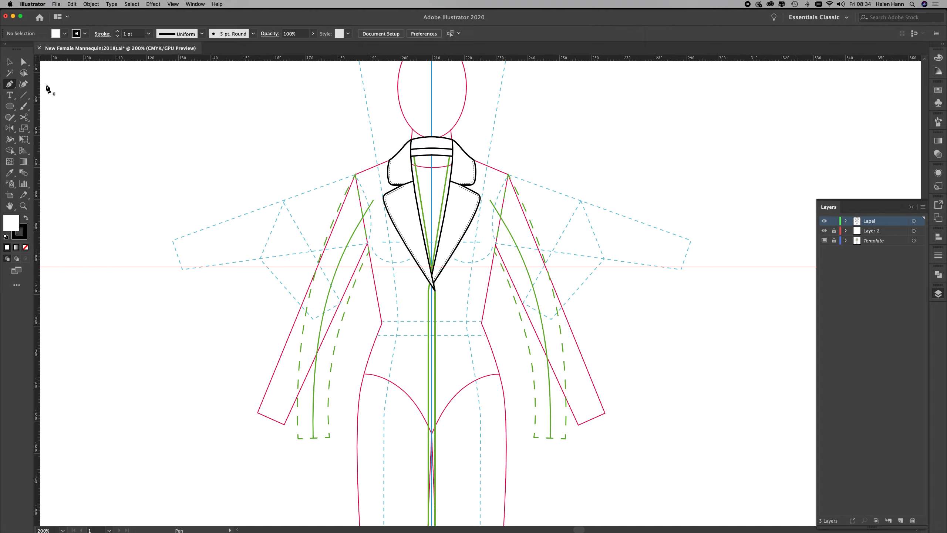
click(429, 291)
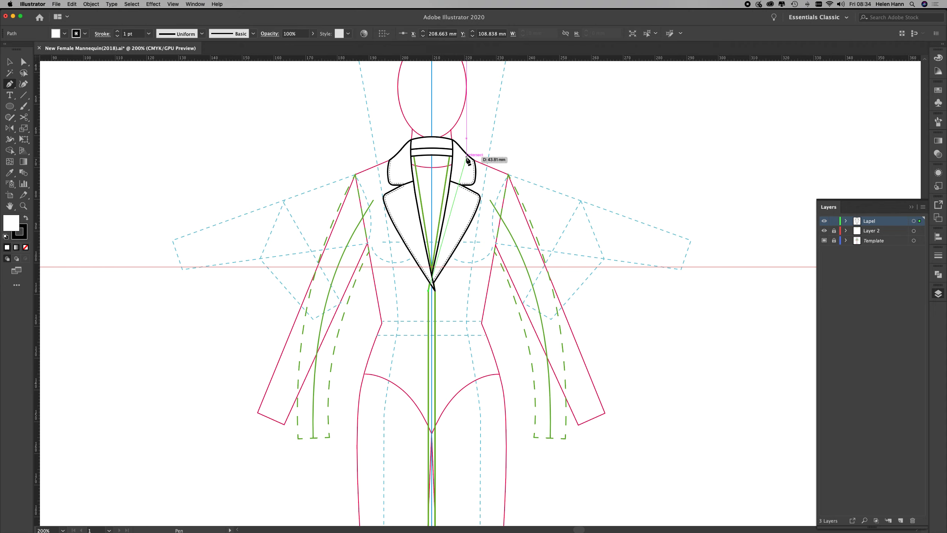
click(467, 157)
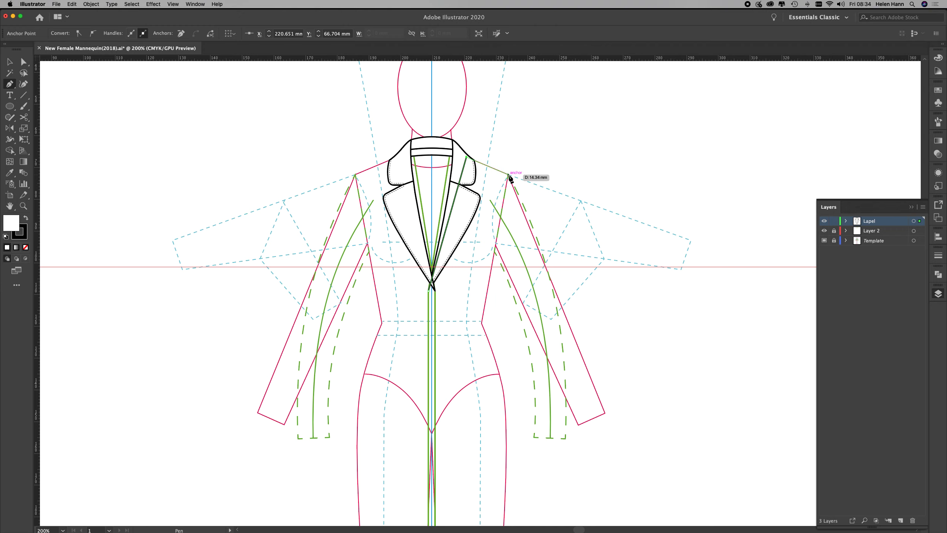
click(508, 174)
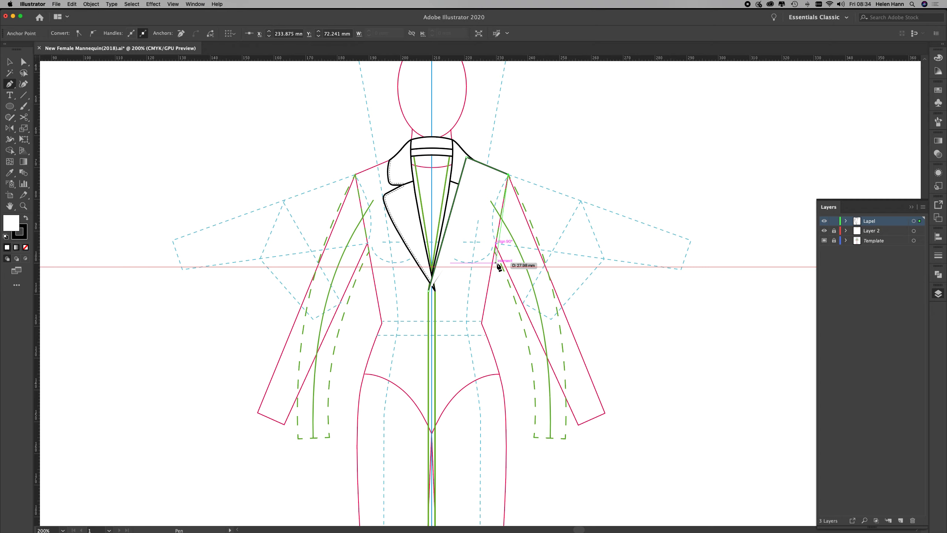
click(497, 263)
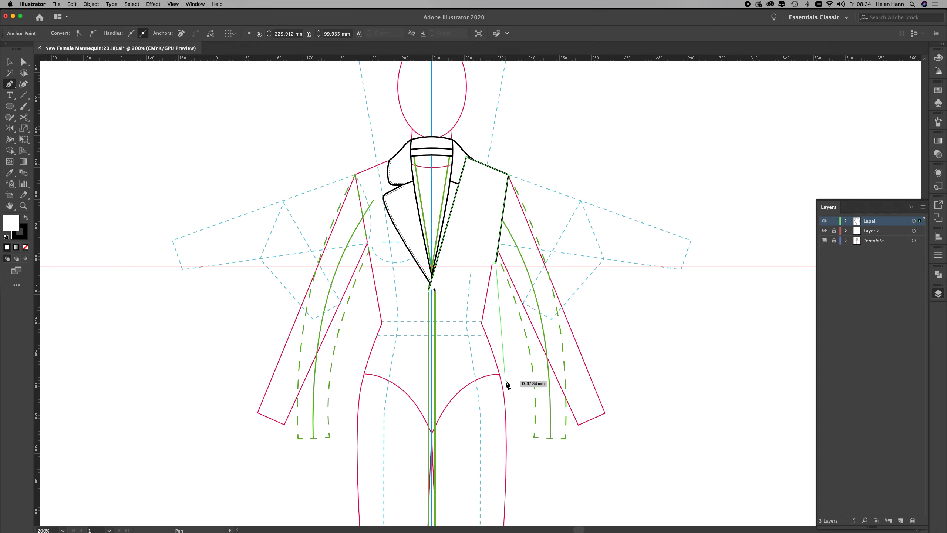
click(515, 473)
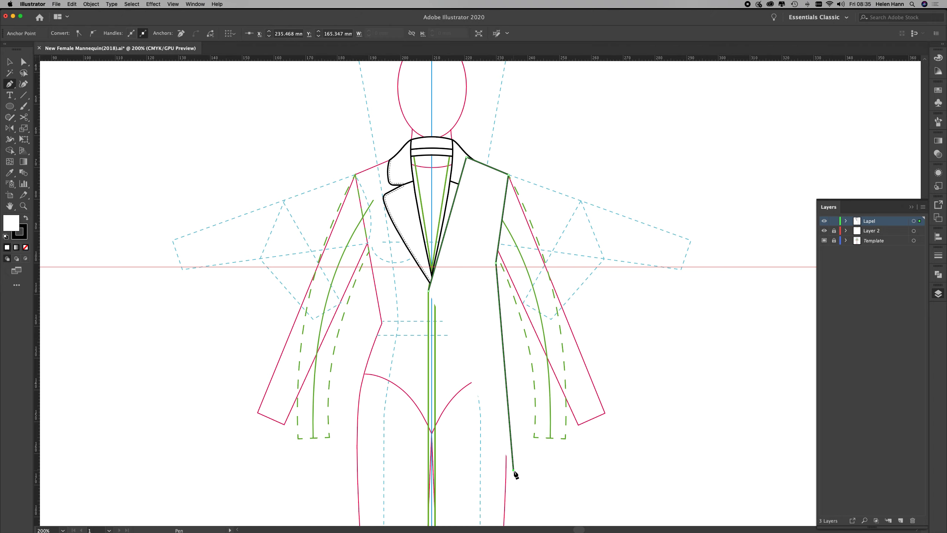
key(Escape)
Curve the armhole segment between the shoulder tip and the underarm slightly outward with the Anchor Point tool.
click(9, 88)
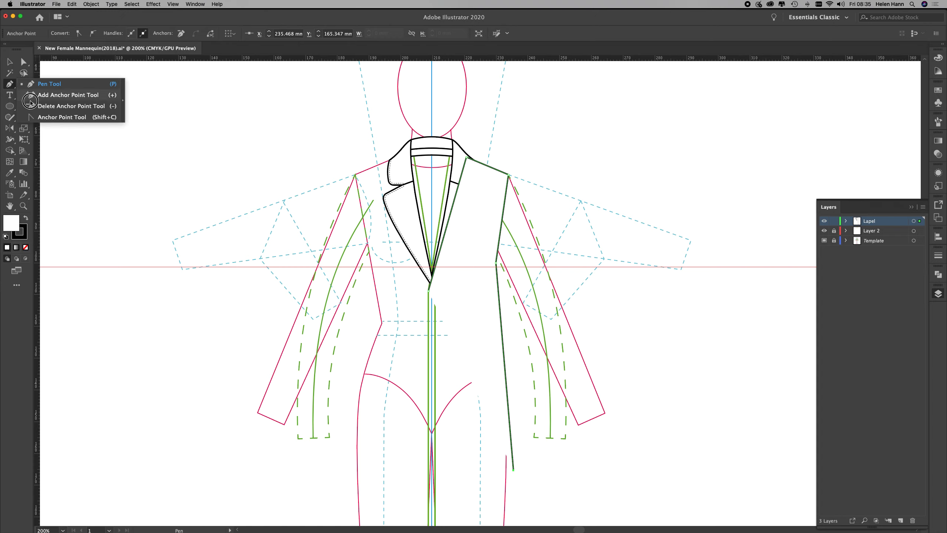
click(42, 117)
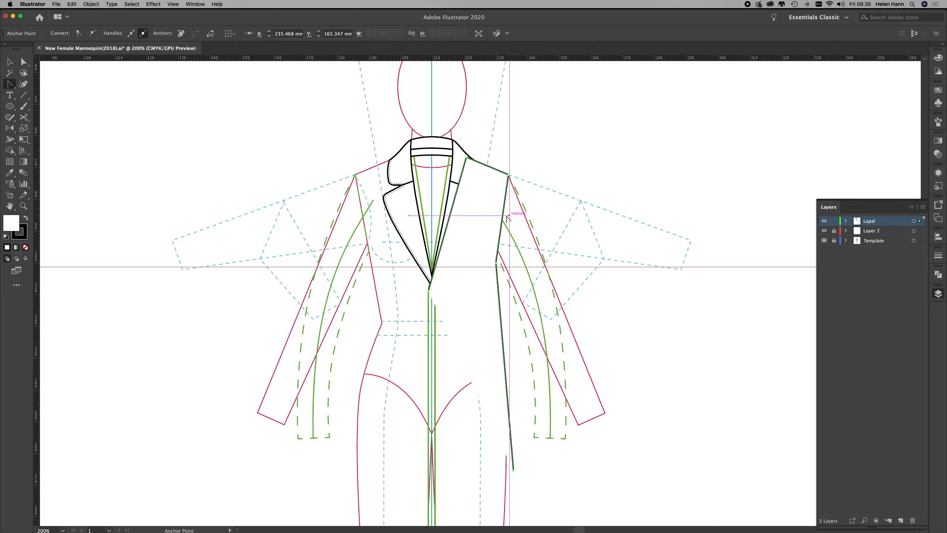
drag(502, 220, 506, 221)
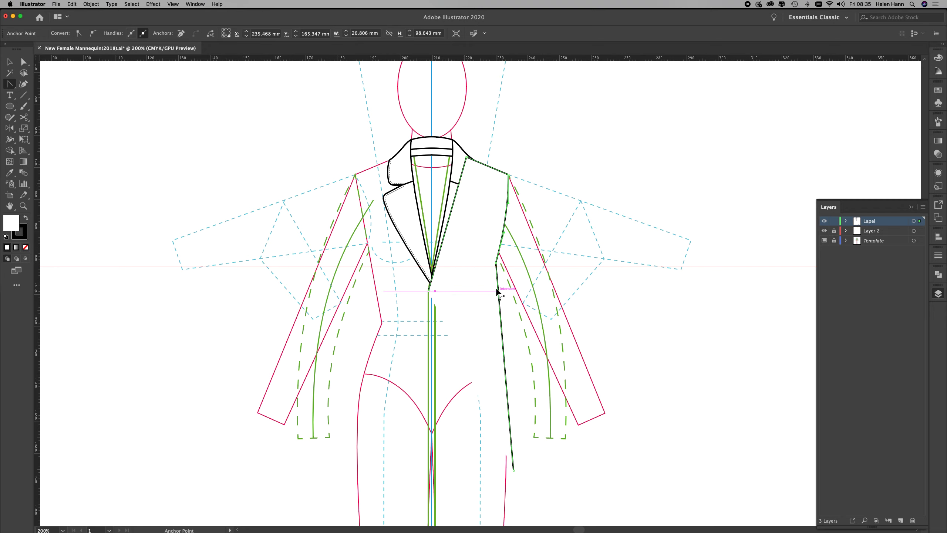
Shape the side seam from underarm to hem into a curve that goes in at the waist and out over the hip.
drag(499, 281, 493, 308)
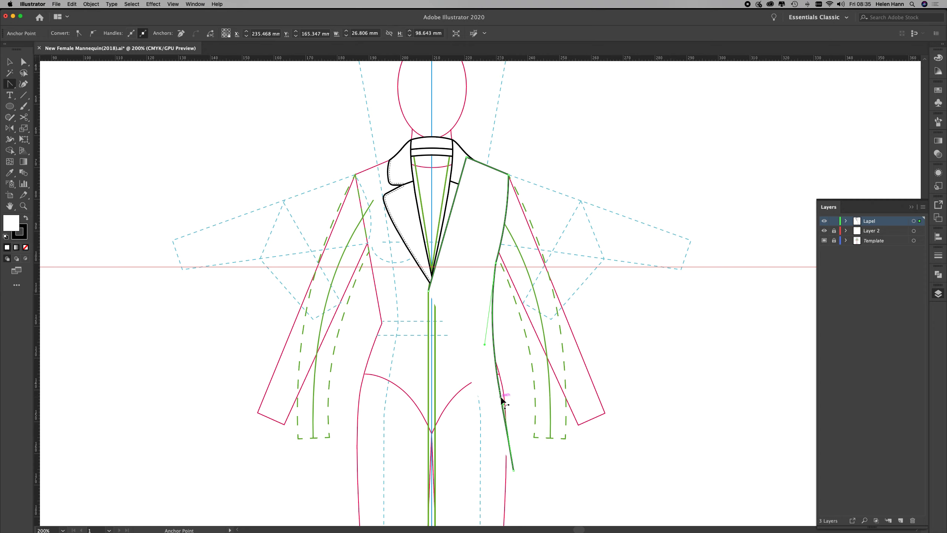
drag(502, 400, 508, 400)
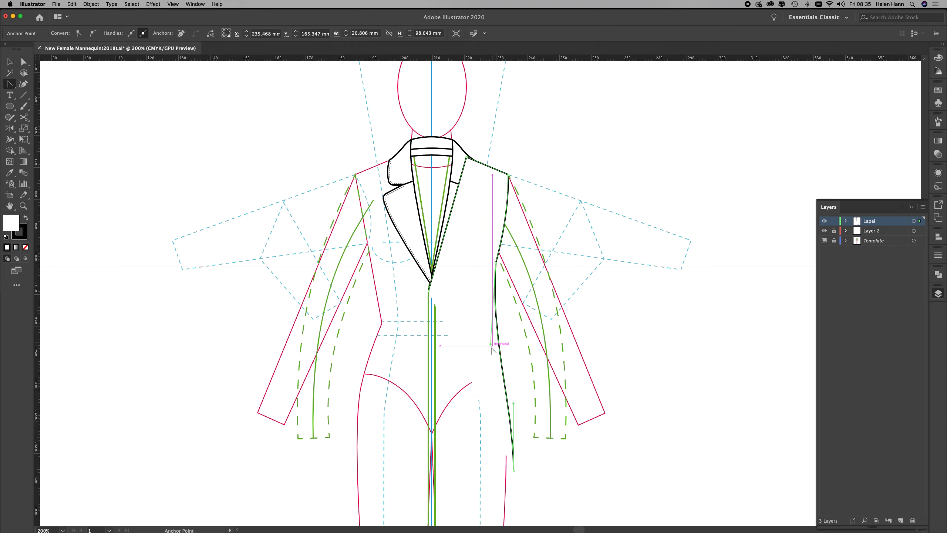
drag(490, 344, 477, 364)
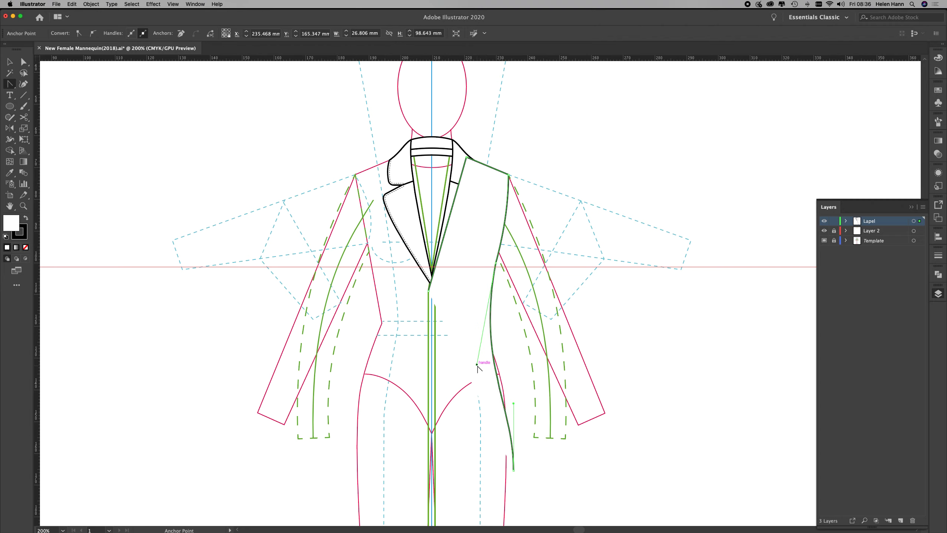
drag(514, 404, 511, 359)
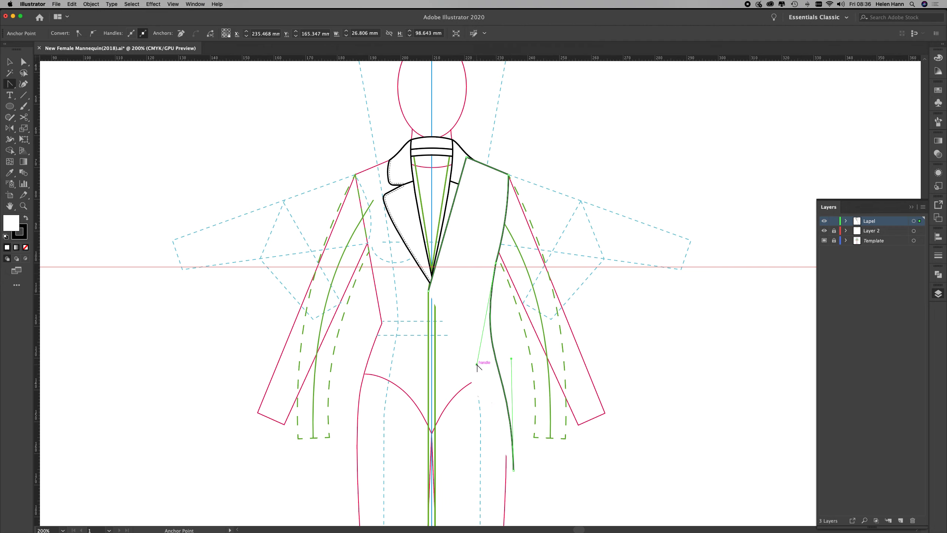
drag(477, 365, 517, 354)
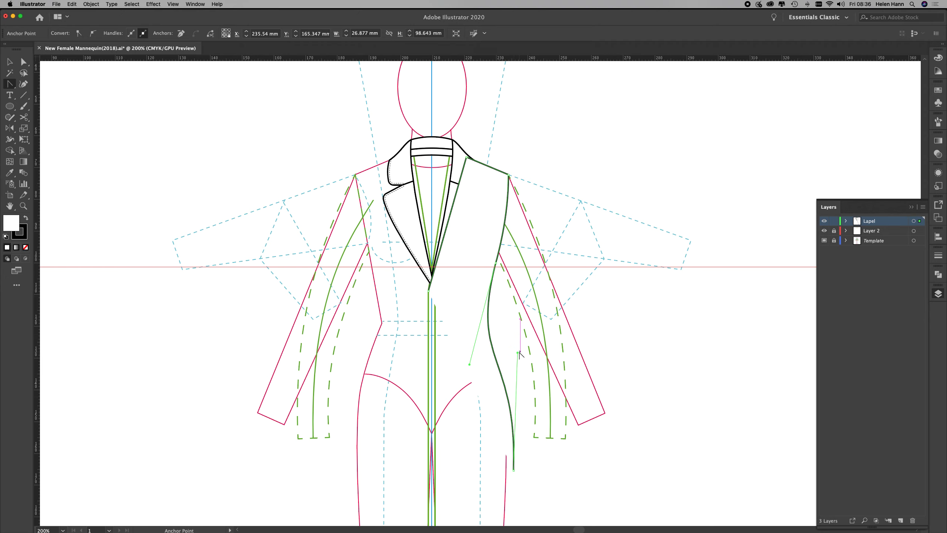
drag(517, 353, 520, 341)
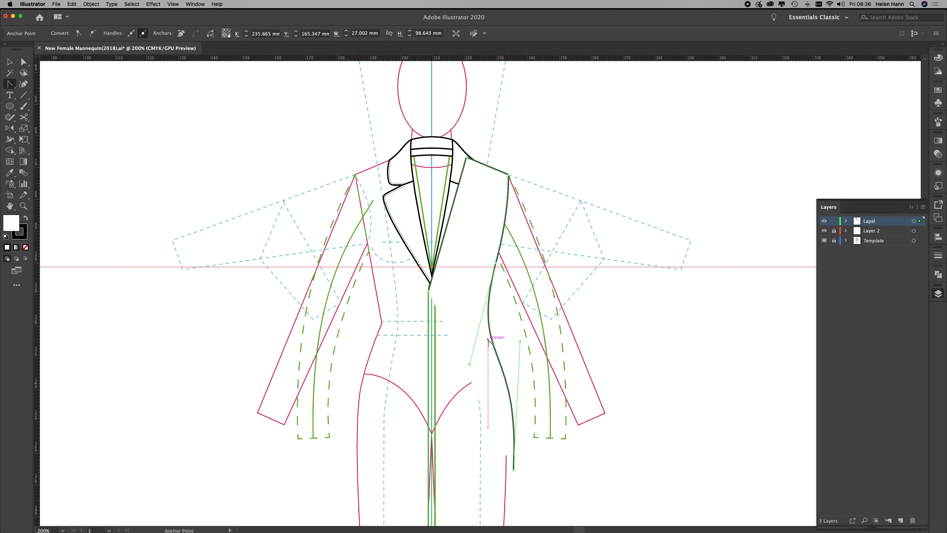
Continue the outline with the Pen tool along a curved hem to the centre front and close it at the starting point below the lapel.
drag(10, 87, 39, 87)
click(514, 471)
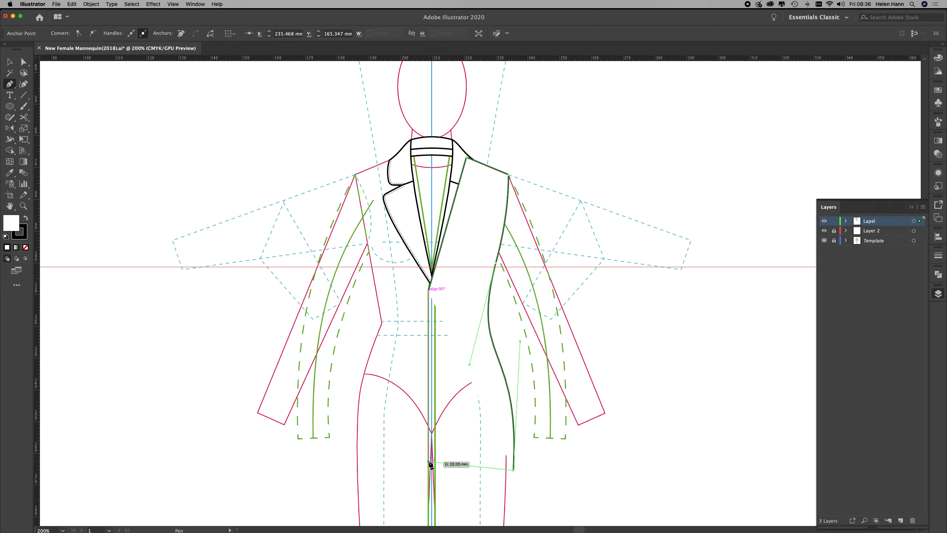
super+click(426, 449)
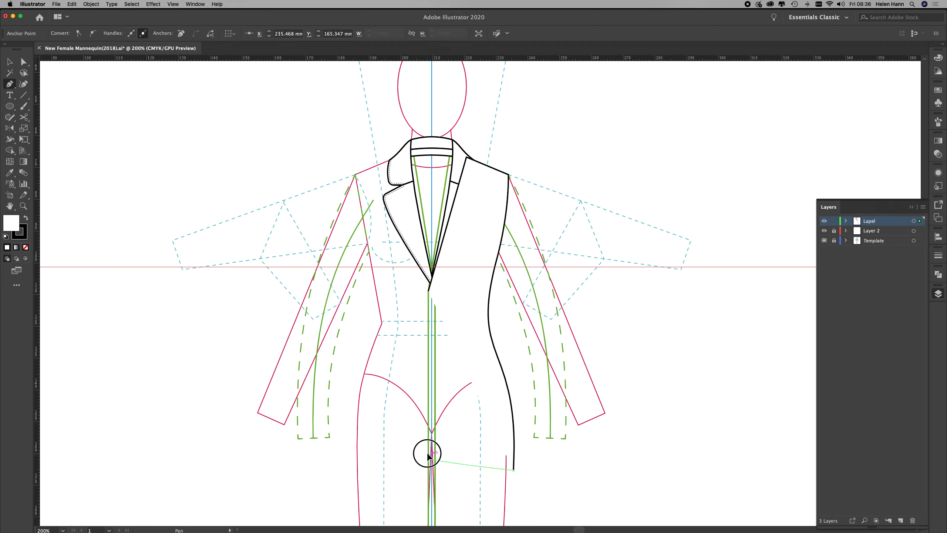
click(429, 450)
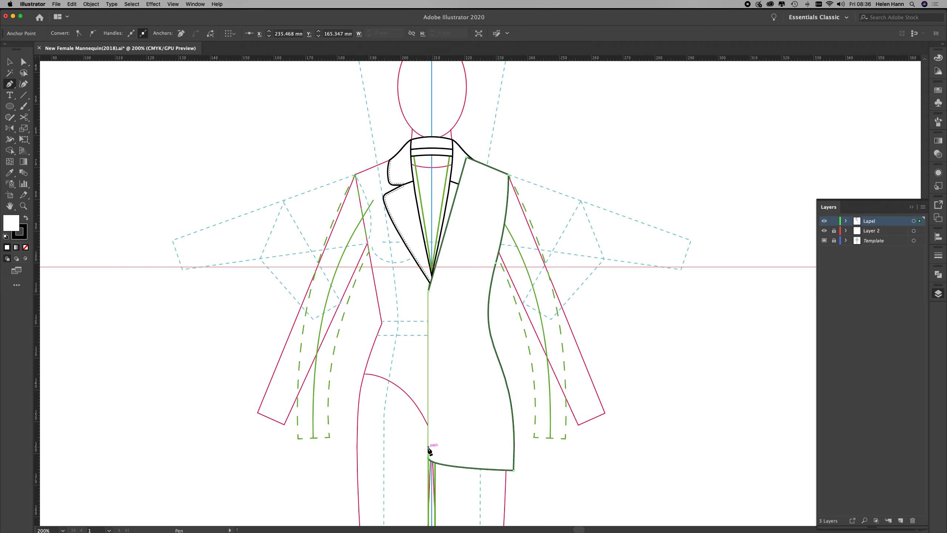
click(429, 291)
Raise the anchor at the hem's centre-front corner to about Y 159.3 mm and make the centre-front edge straight.
click(23, 61)
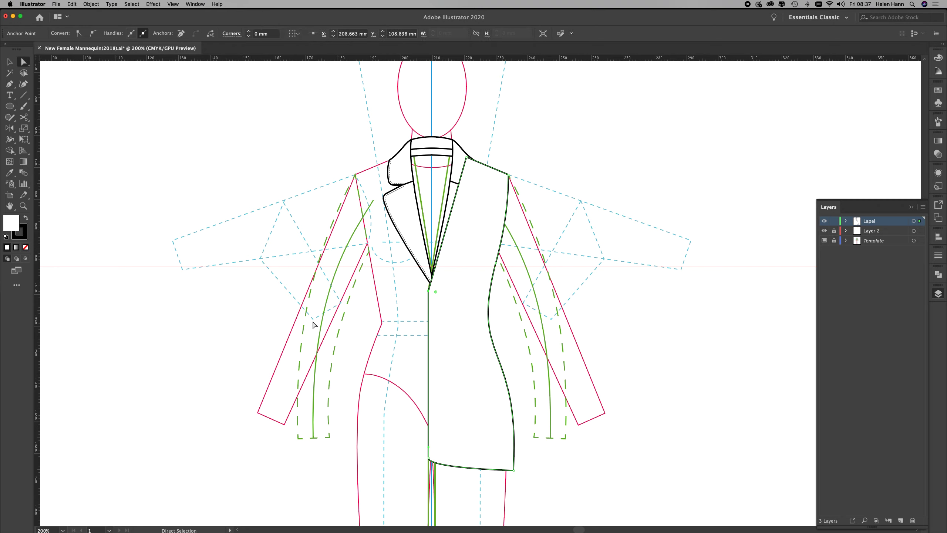
click(431, 461)
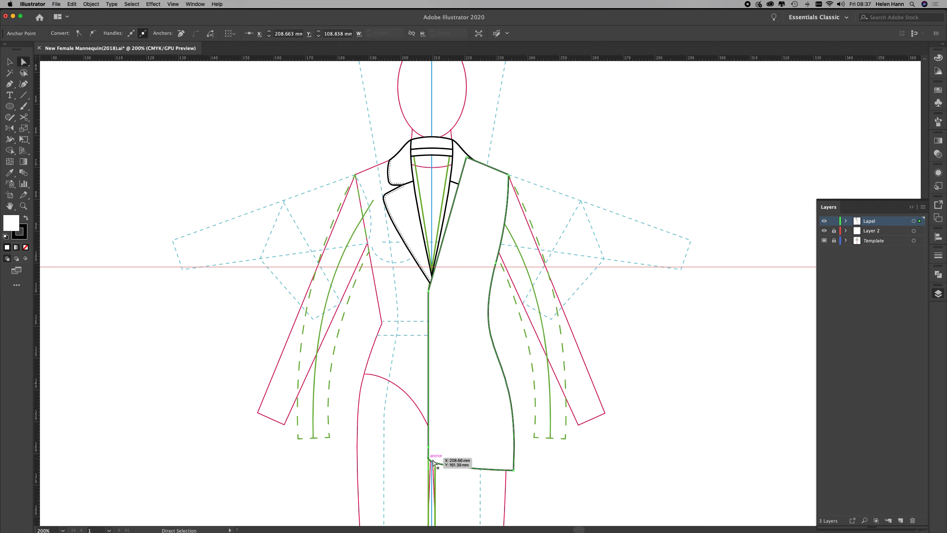
click(430, 469)
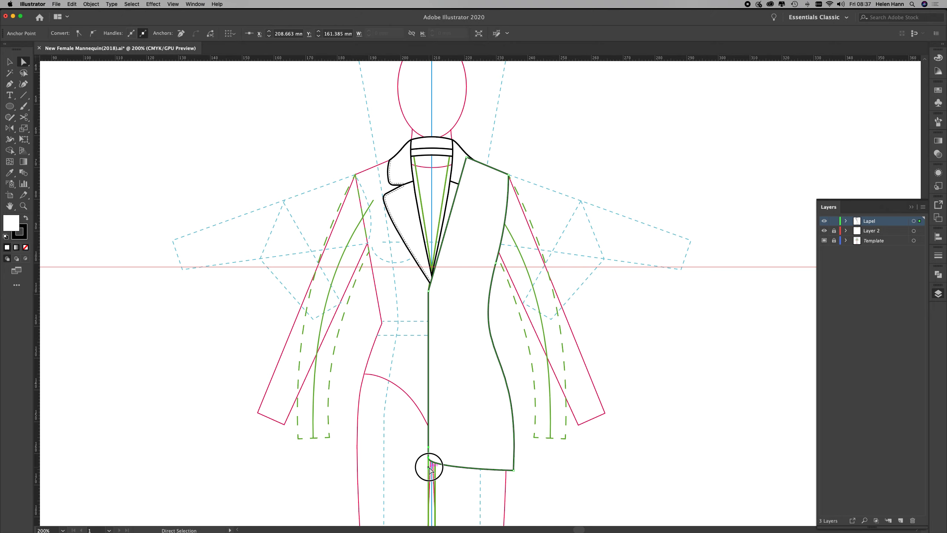
click(431, 469)
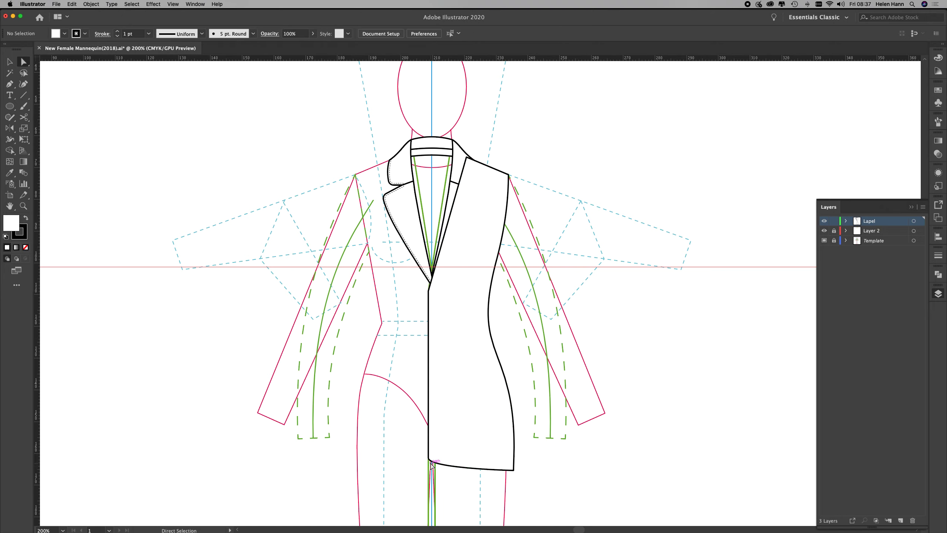
click(431, 466)
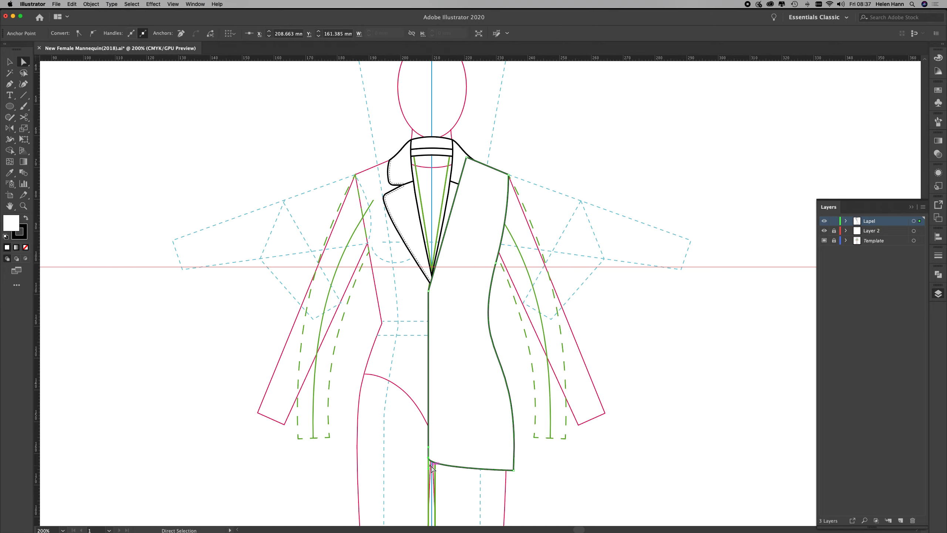
drag(429, 447, 429, 442)
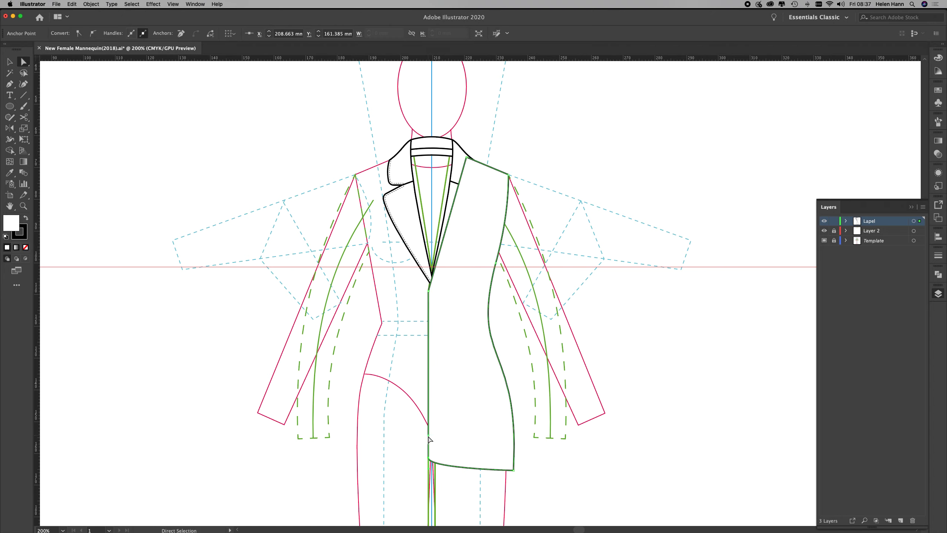
click(430, 460)
drag(430, 461, 433, 467)
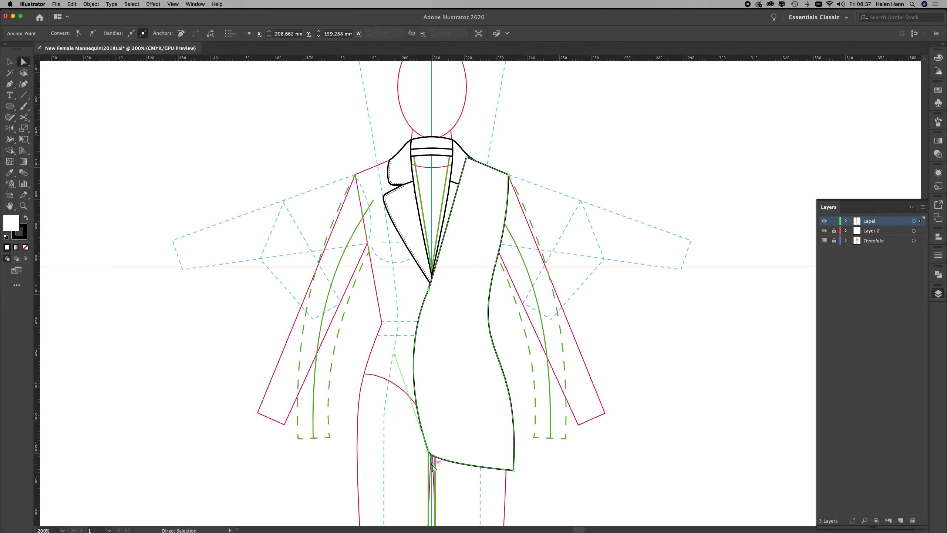
key(z)
click(432, 464)
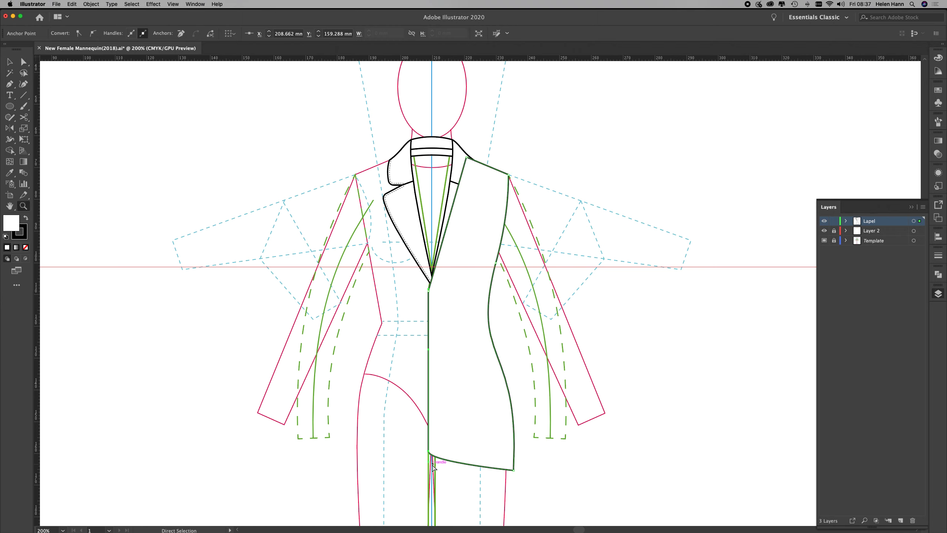
Create a new layer named Jacket front.
click(9, 61)
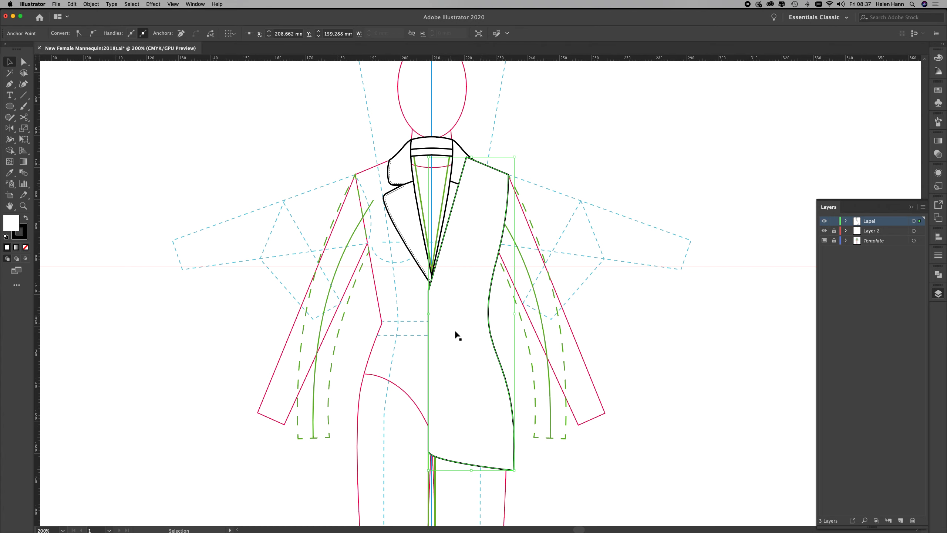
click(923, 208)
click(913, 207)
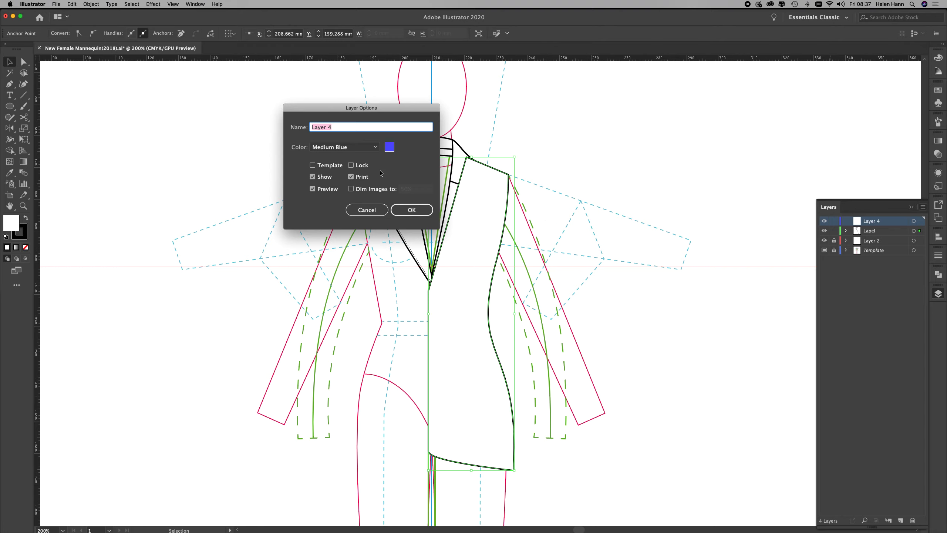
text(Jacket front)
click(412, 210)
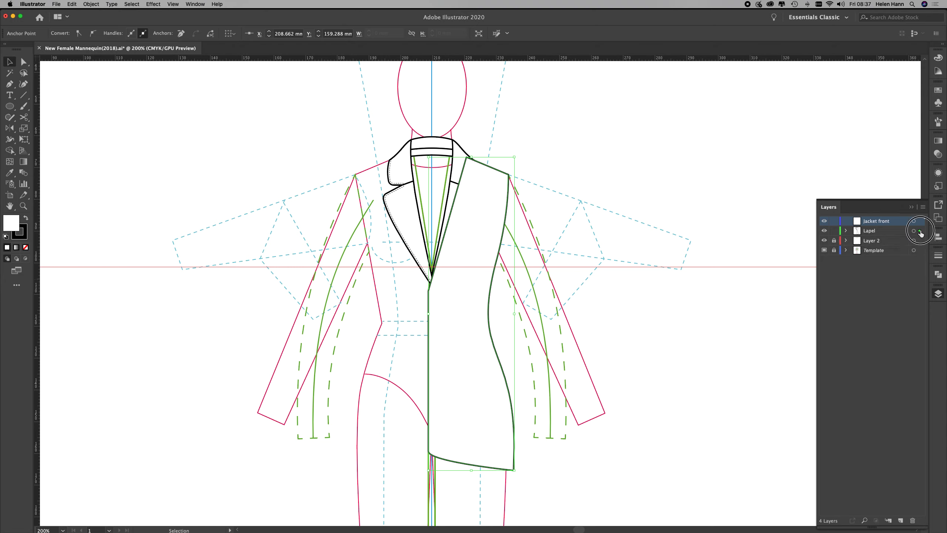
Move the selected front panel onto the Jacket front layer and place that layer directly below the Lapel layer.
mouse_move(919, 230)
mouse_down()
mouse_move(919, 222)
mouse_move(893, 223)
mouse_move(893, 235)
mouse_up()
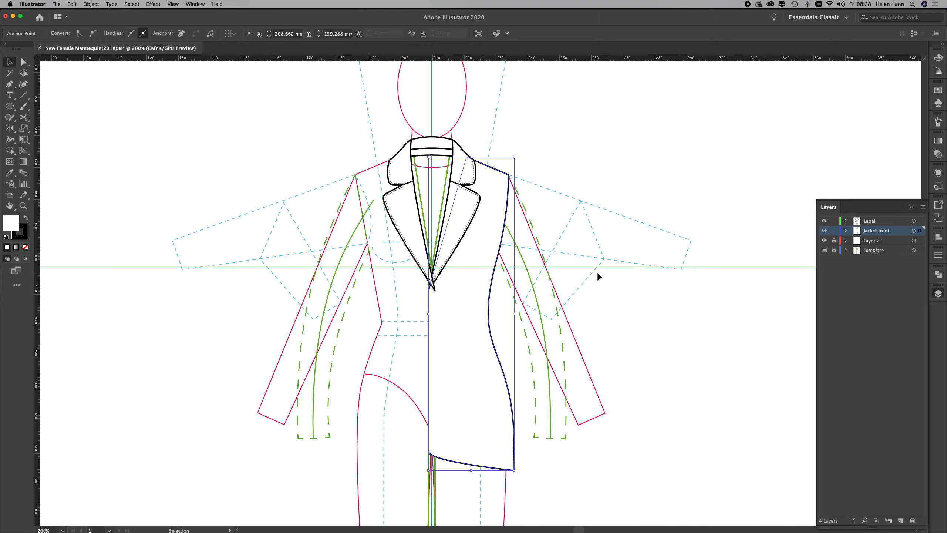
click(613, 258)
Make a mirrored copy of the front panel across the vertical axis on the mannequin's centre line.
click(466, 298)
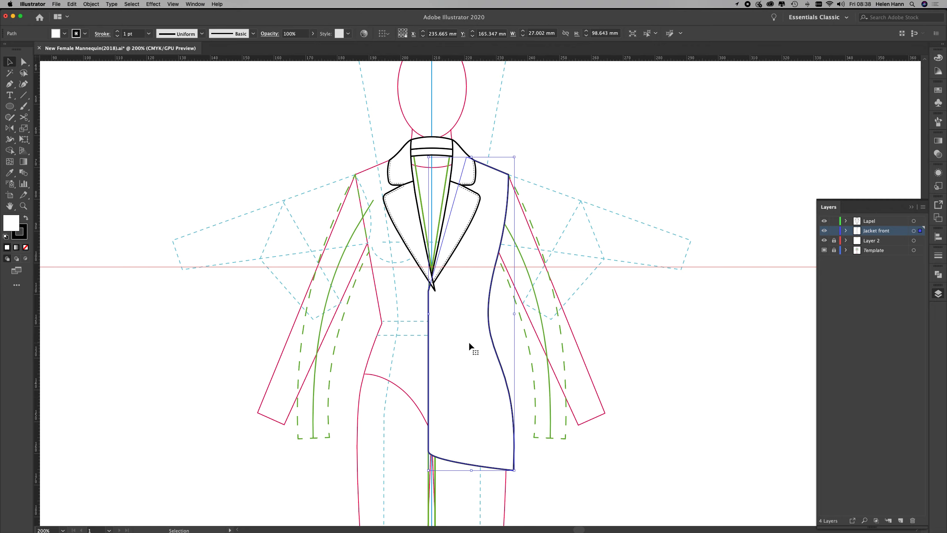
click(9, 129)
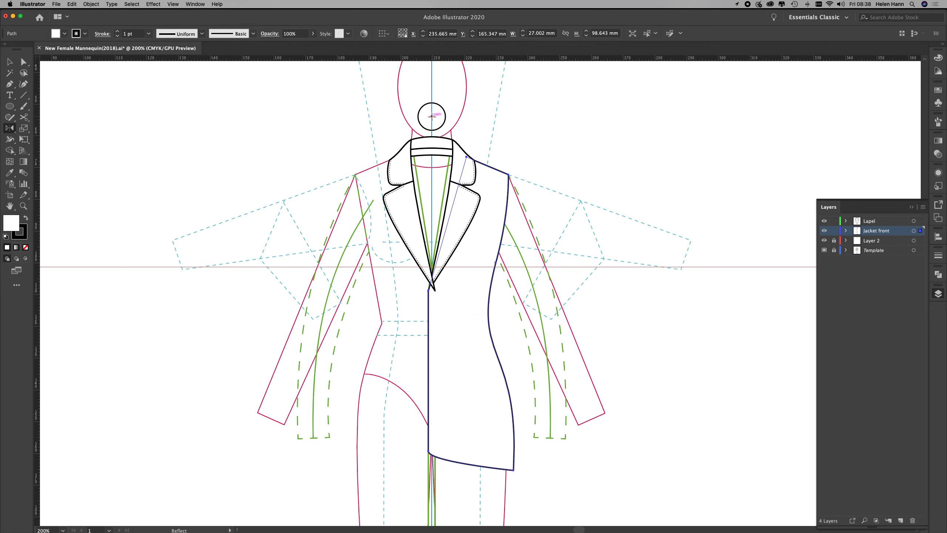
alt+click(431, 117)
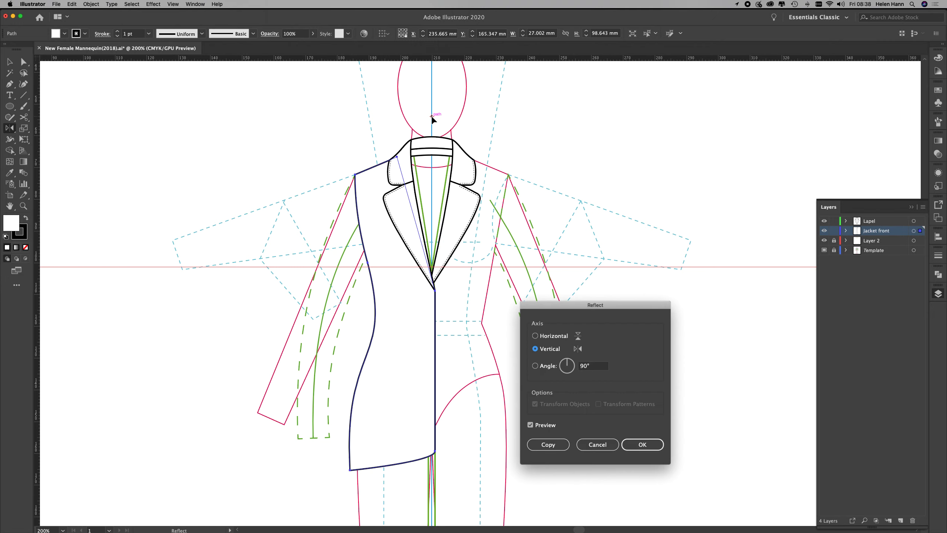
click(545, 445)
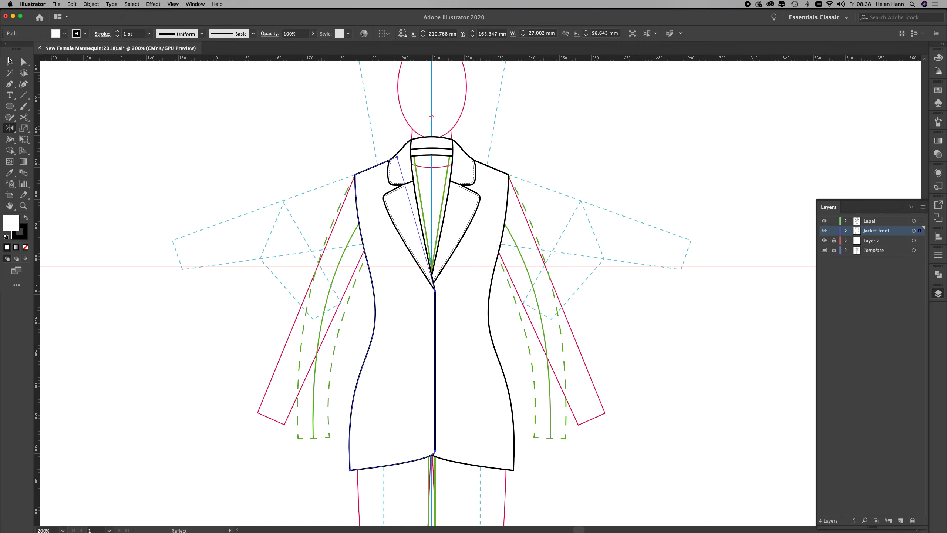
Duplicate the armhole curve of the right-hand front panel in place behind the original and isolate the copied path.
click(10, 60)
click(200, 147)
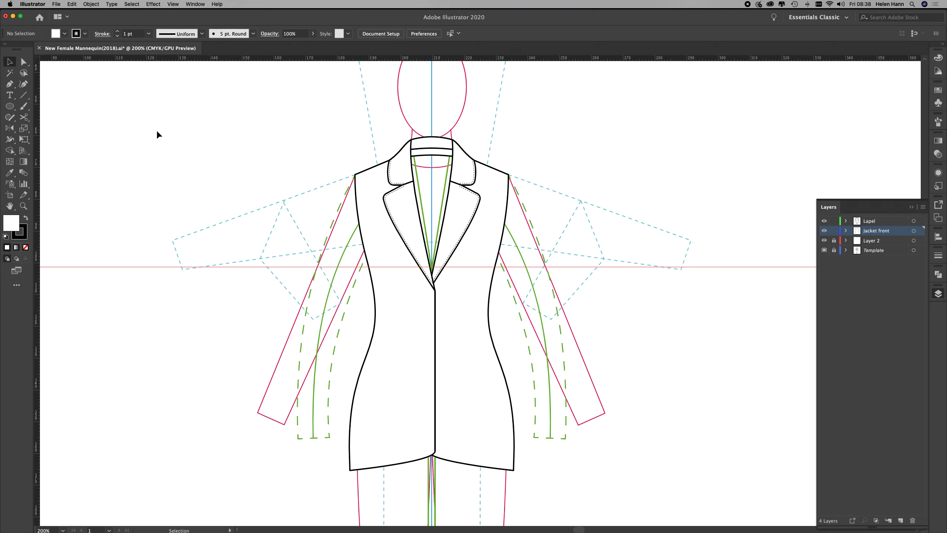
click(23, 62)
click(507, 214)
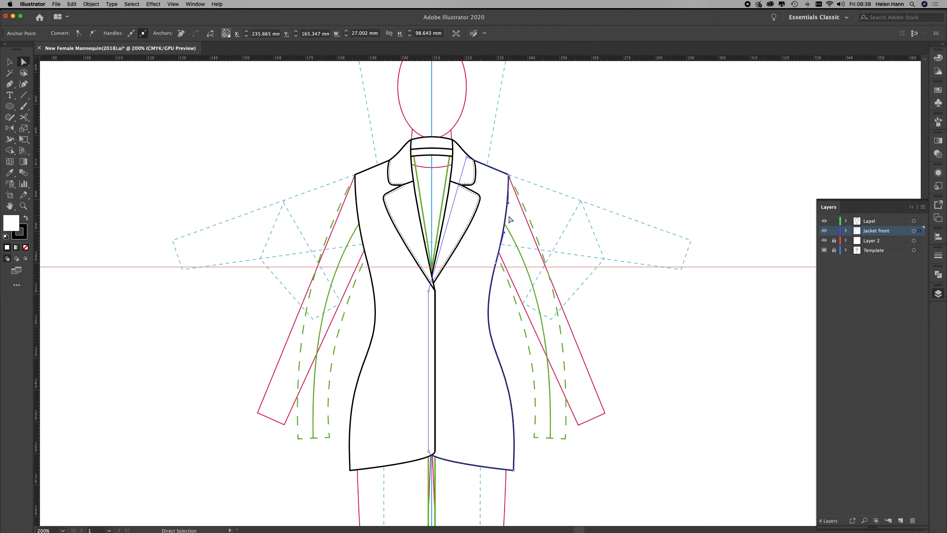
key(super)
click(505, 232)
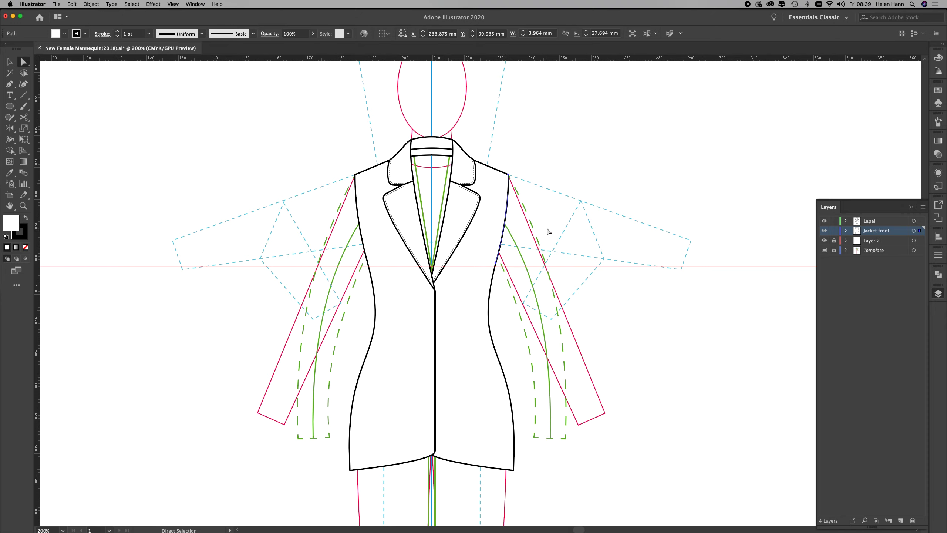
right_click(547, 228)
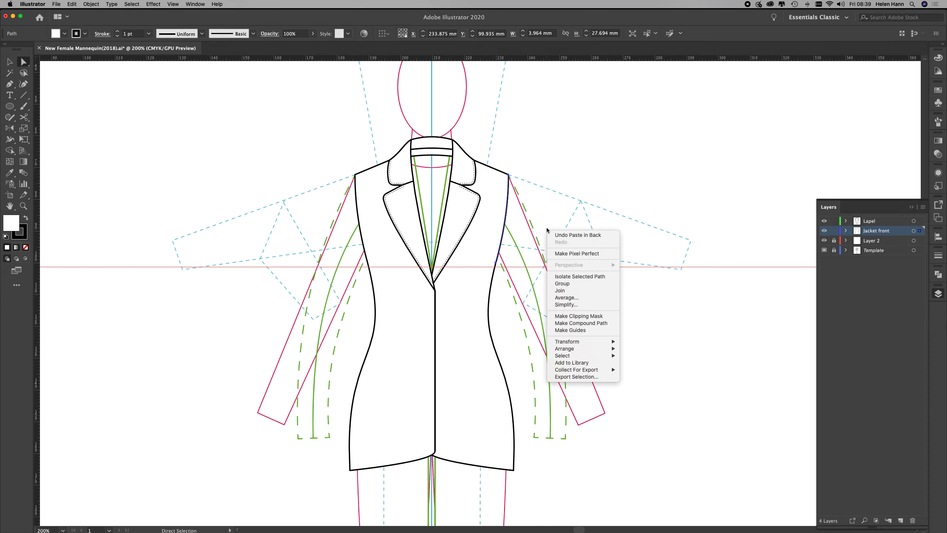
click(593, 275)
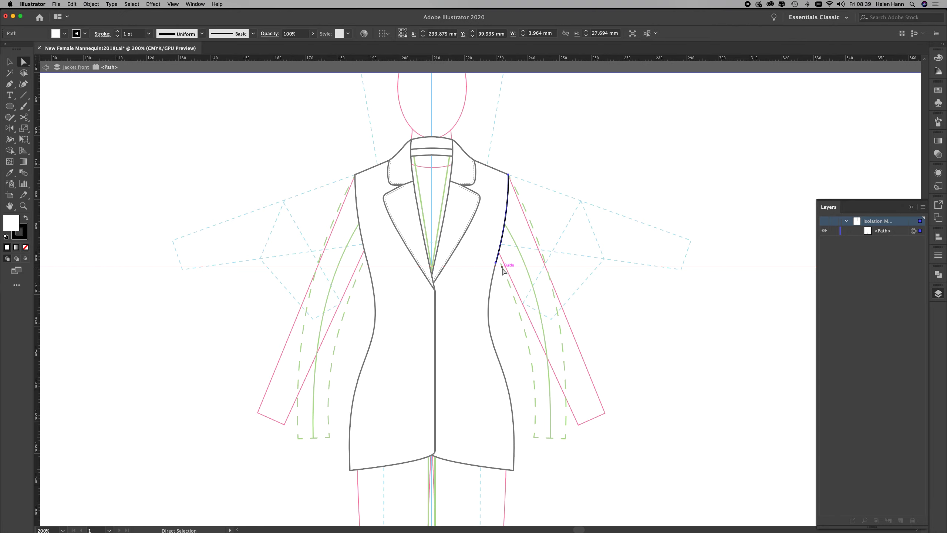
Extend the isolated armhole curve into a closed, straight-edged sleeve with the Pen tool, following the template's angled arm from shoulder to cuff to underarm.
click(9, 86)
click(509, 175)
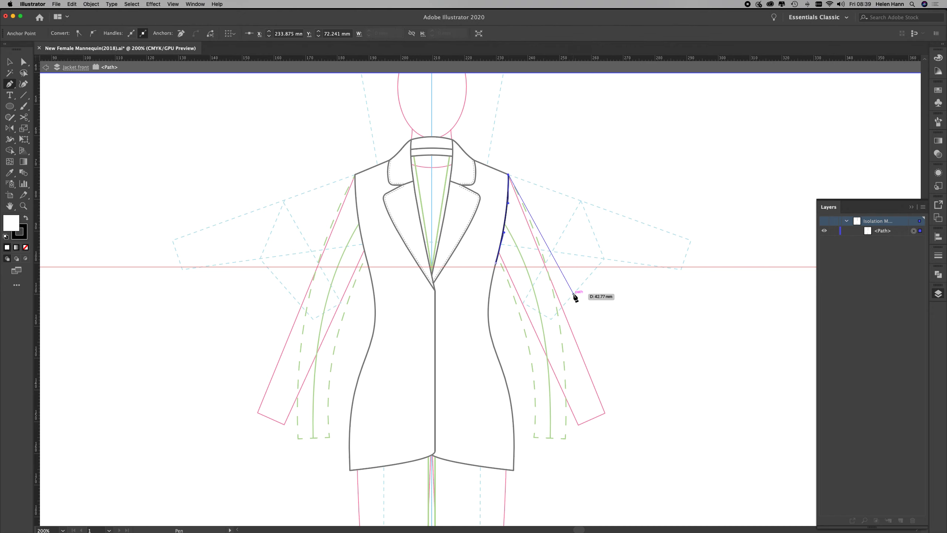
click(607, 412)
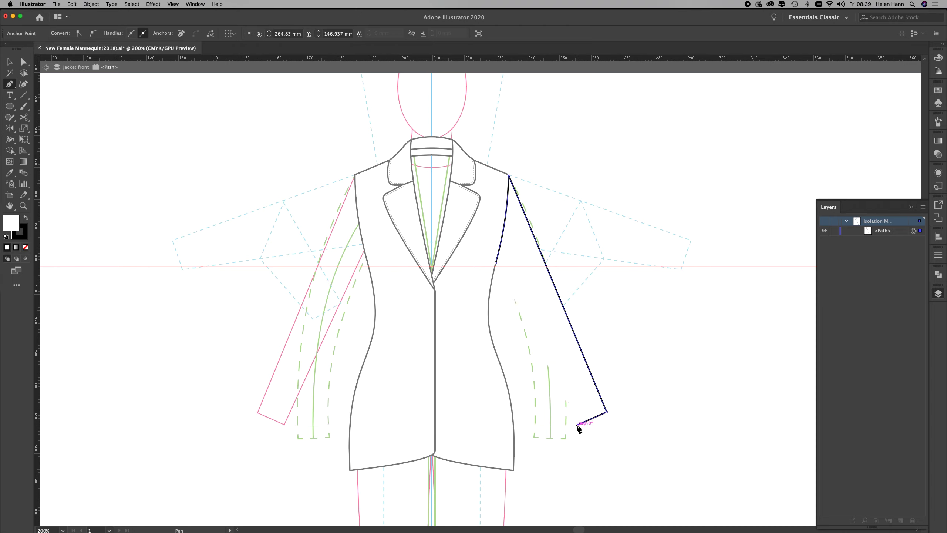
click(577, 425)
click(496, 263)
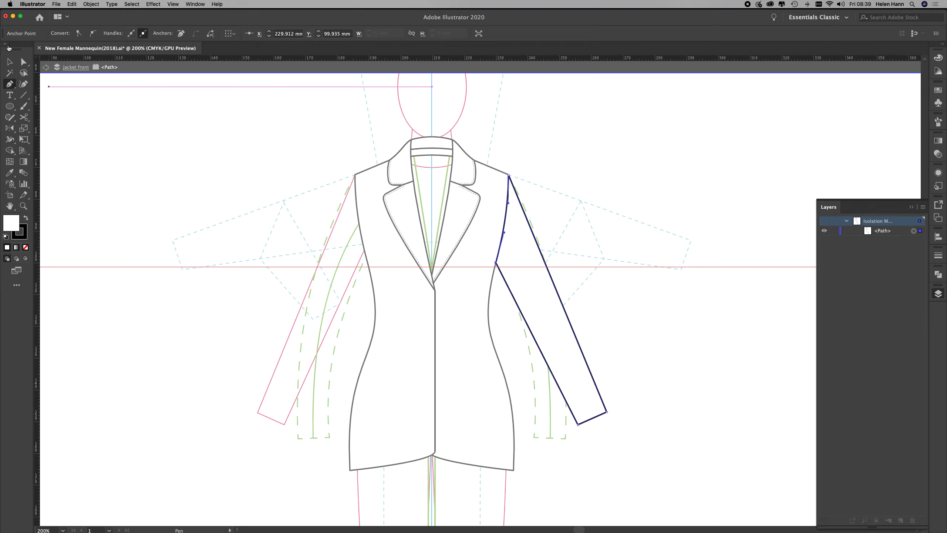
click(10, 63)
click(154, 150)
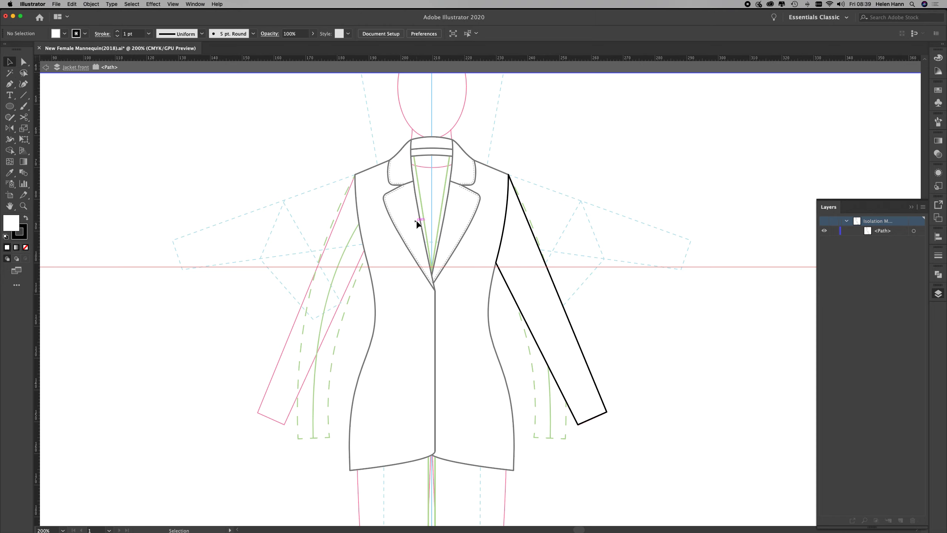
Make a mirrored copy of the sleeve across the vertical axis on the mannequin's centre line and exit isolation mode.
click(541, 316)
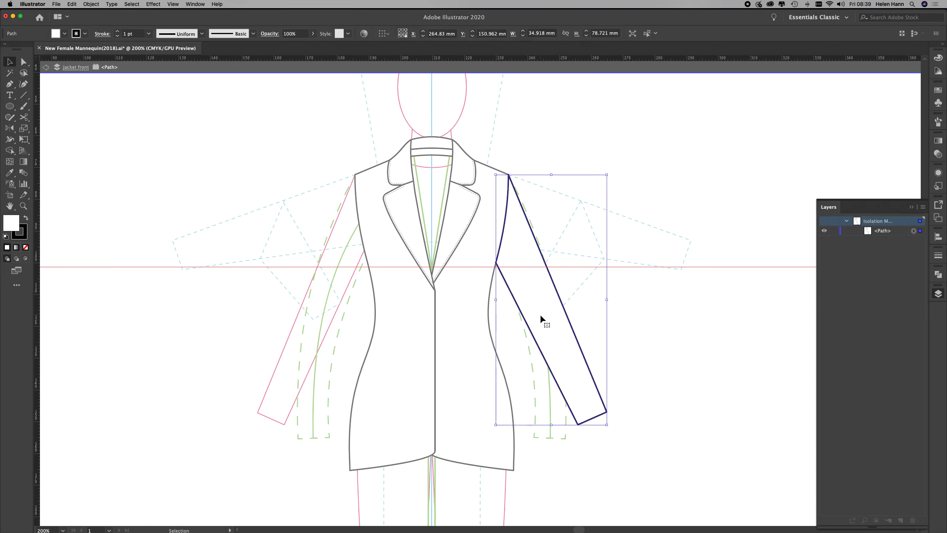
click(9, 128)
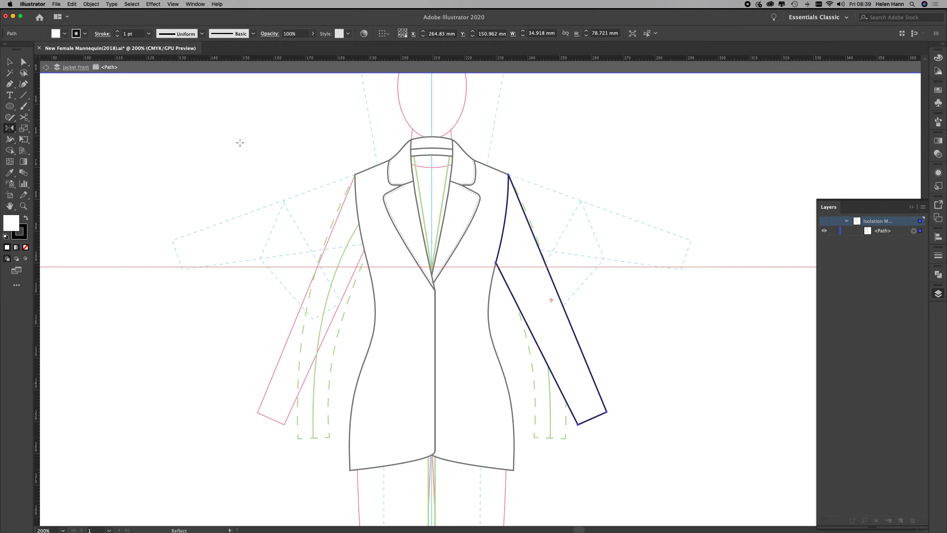
alt+click(432, 114)
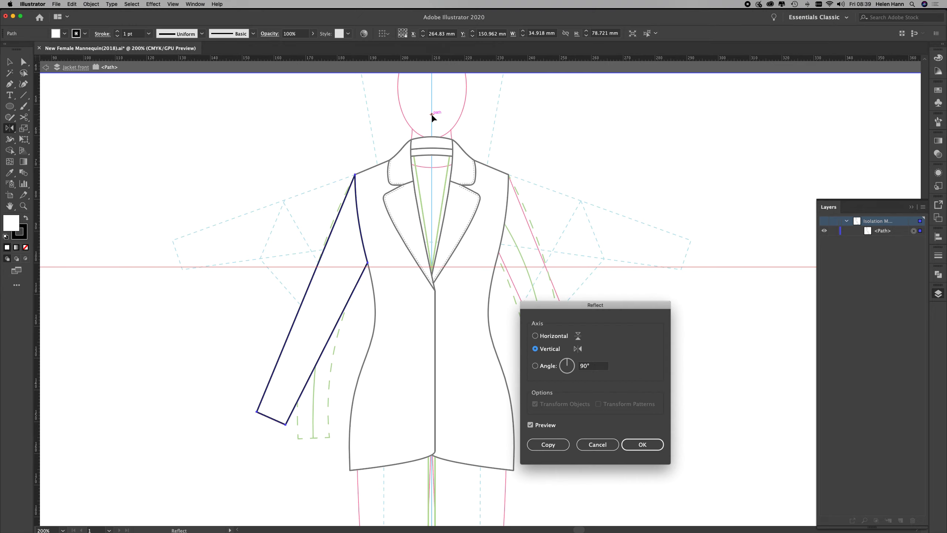
click(550, 445)
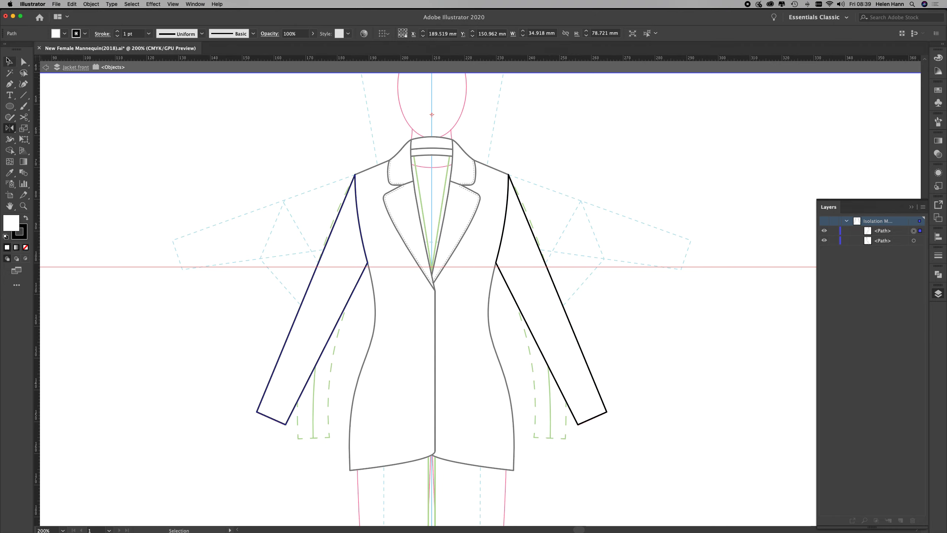
click(9, 61)
click(126, 241)
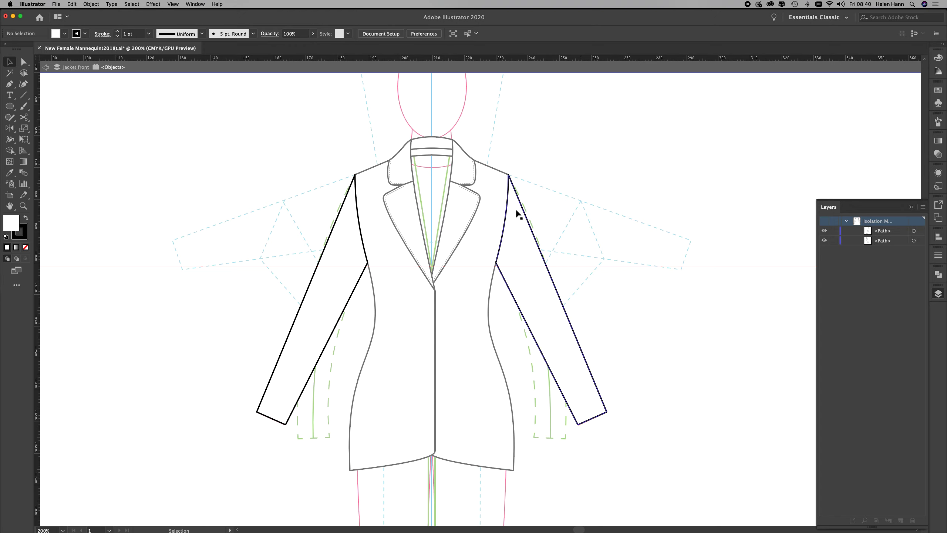
click(514, 68)
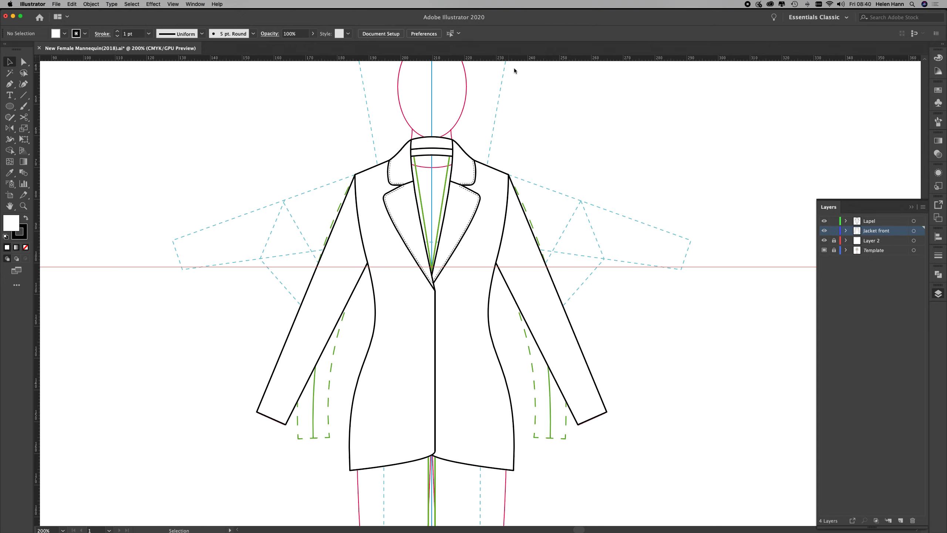